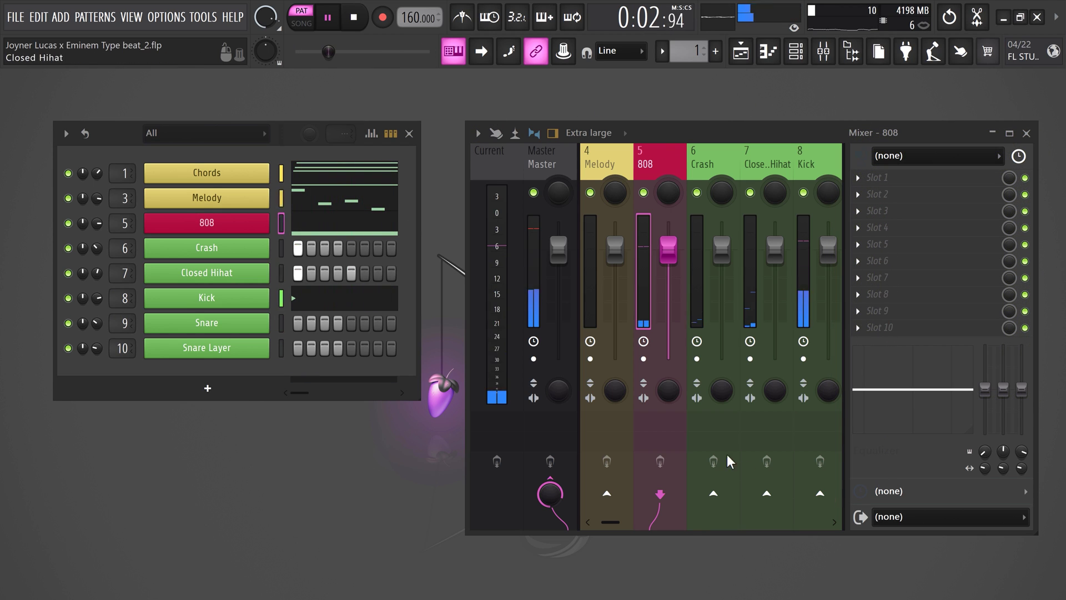
- Nudge the 808 fader, then link all eight channels to named mixer inserts 1–8 with Ctrl+L
mouse_move(668, 249)
mouse_down()
mouse_move(668, 276)
mouse_move(668, 250)
mouse_up()
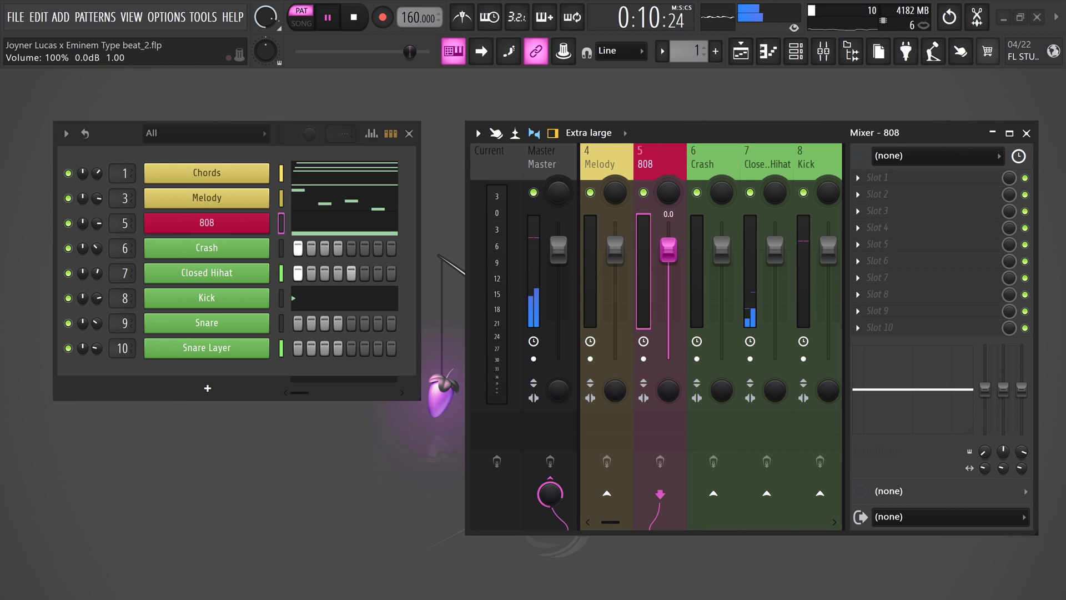
click(542, 433)
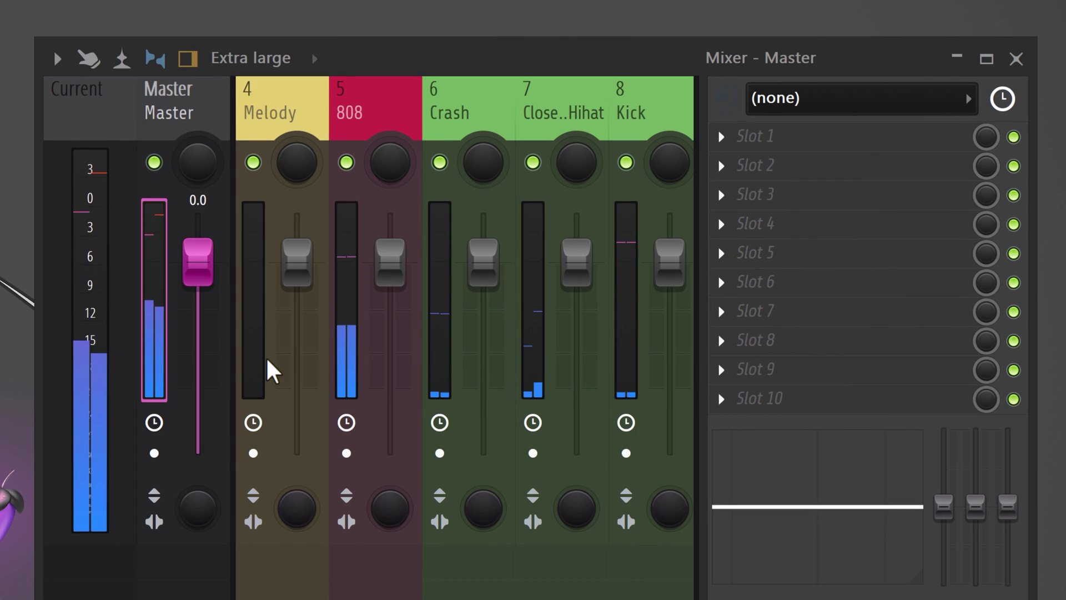
click(390, 262)
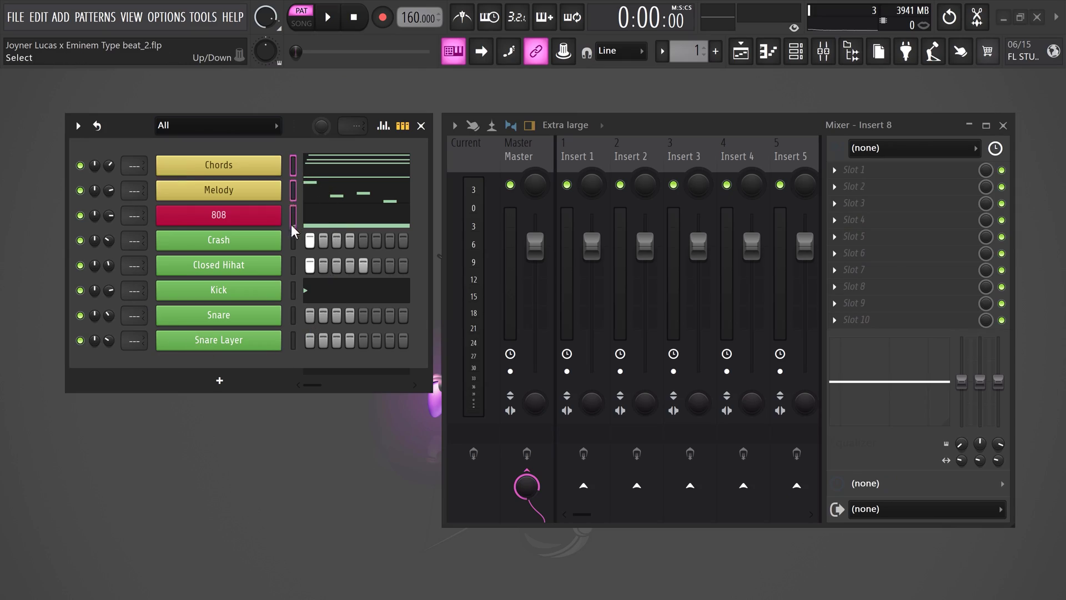
key(ctrl+l)
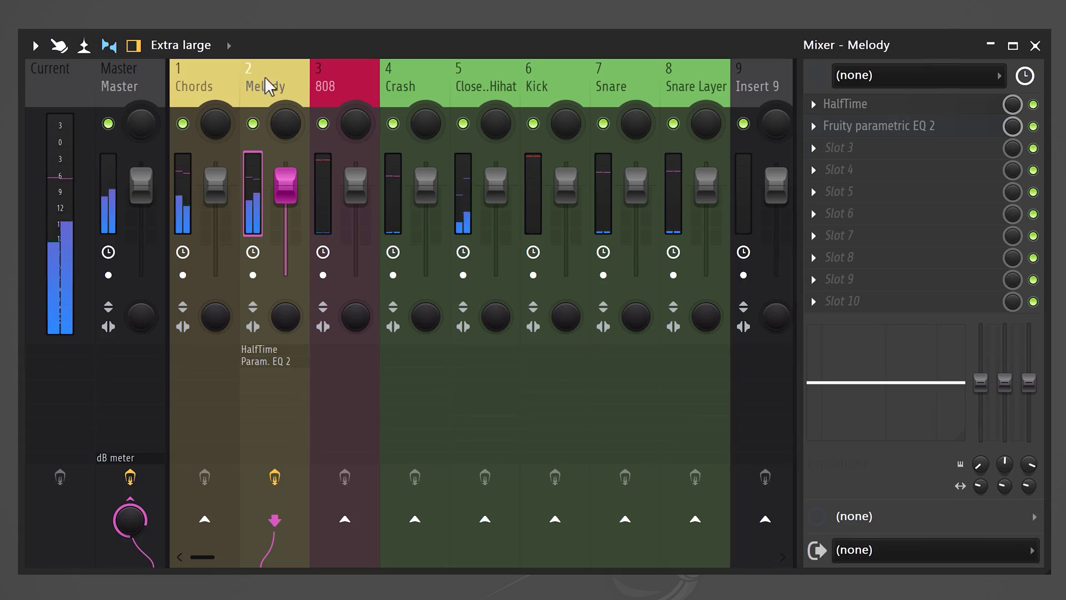
- Solo the Melody track, then unmute Chords and lower its fader toward -6 dB
right_click(254, 124)
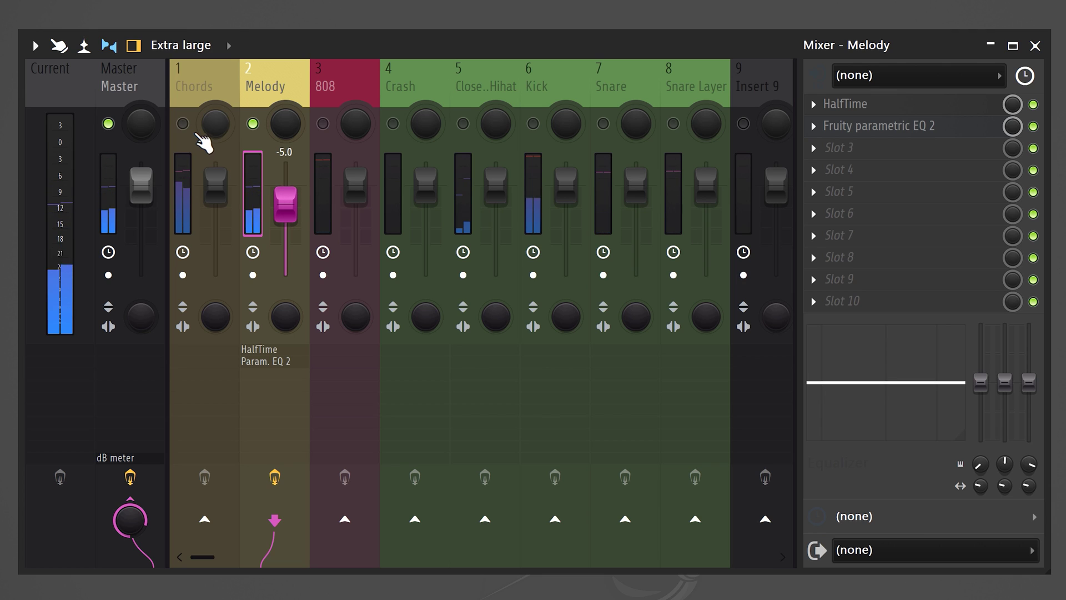
click(183, 123)
drag(206, 179, 205, 181)
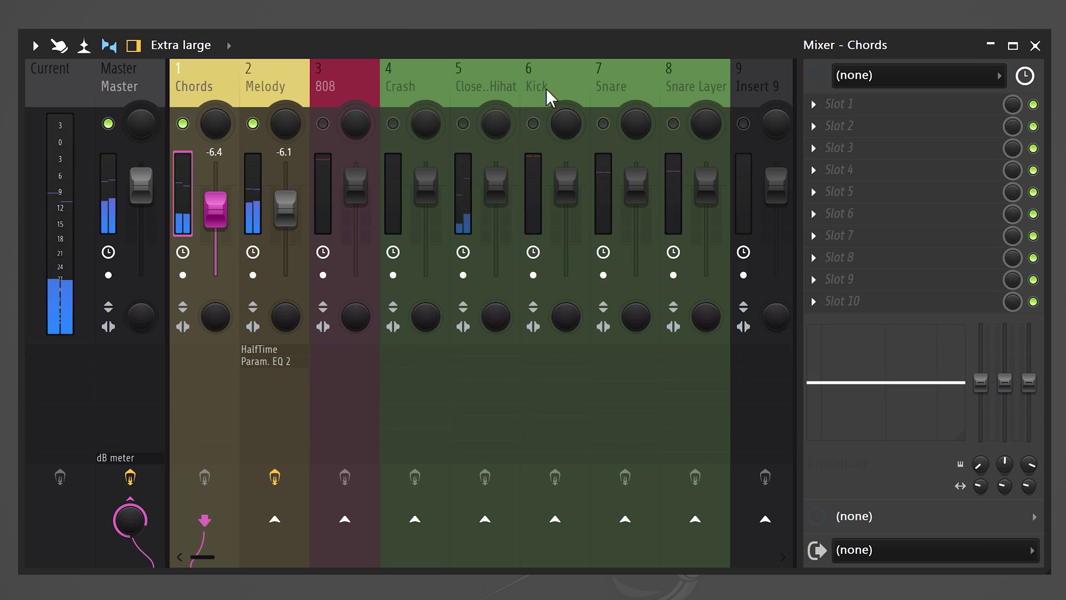
- Pull the Kick, 808 and drum faders down to around -10 dB
click(549, 79)
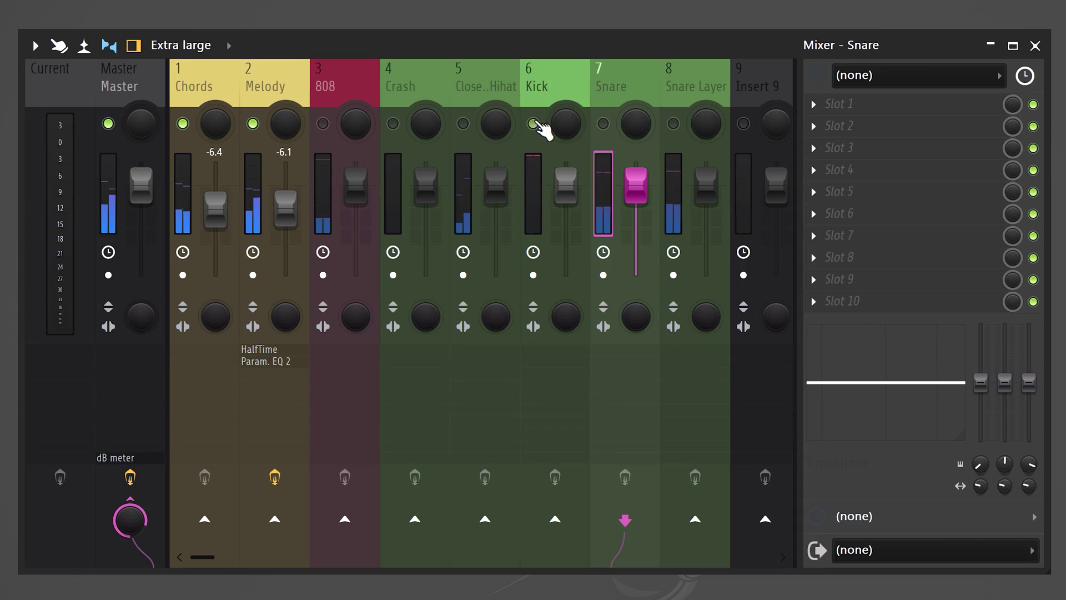
drag(566, 187, 566, 192)
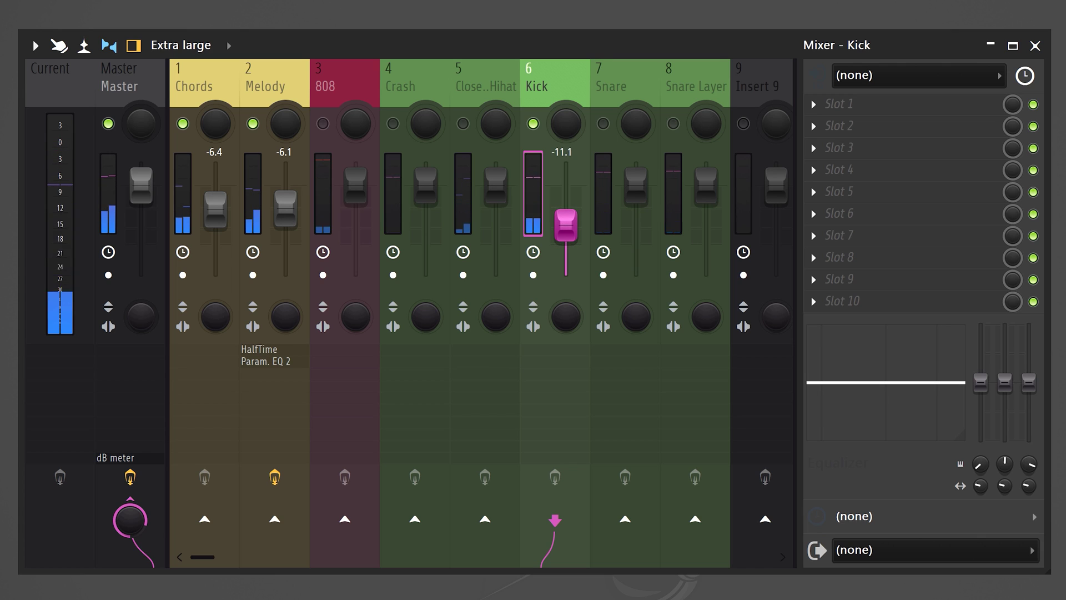
drag(706, 183, 707, 227)
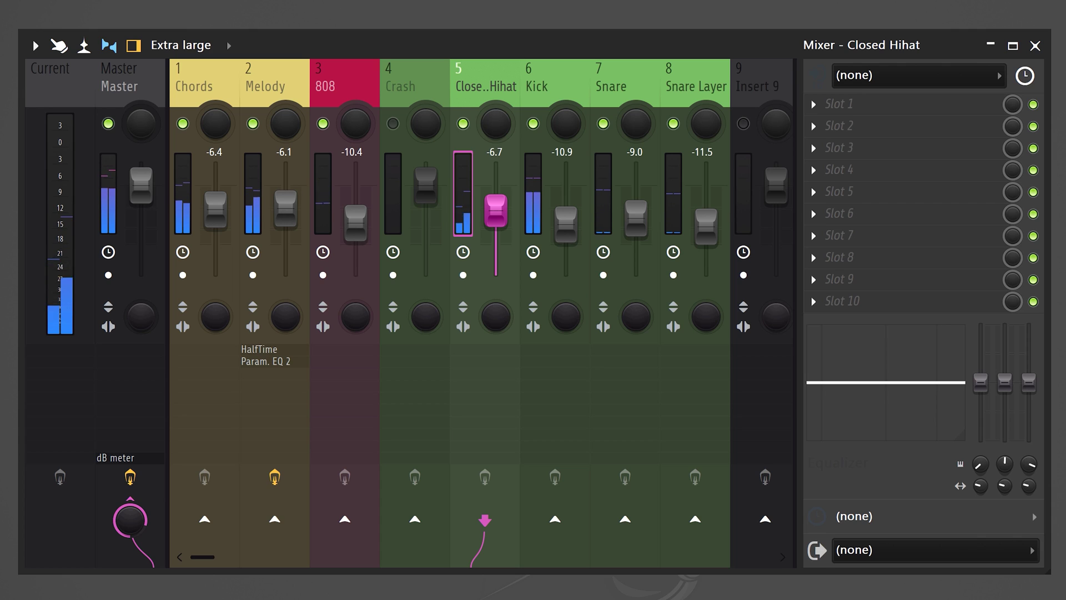
- Unmute the Crash track and dismiss its fader options menu without changes
click(394, 129)
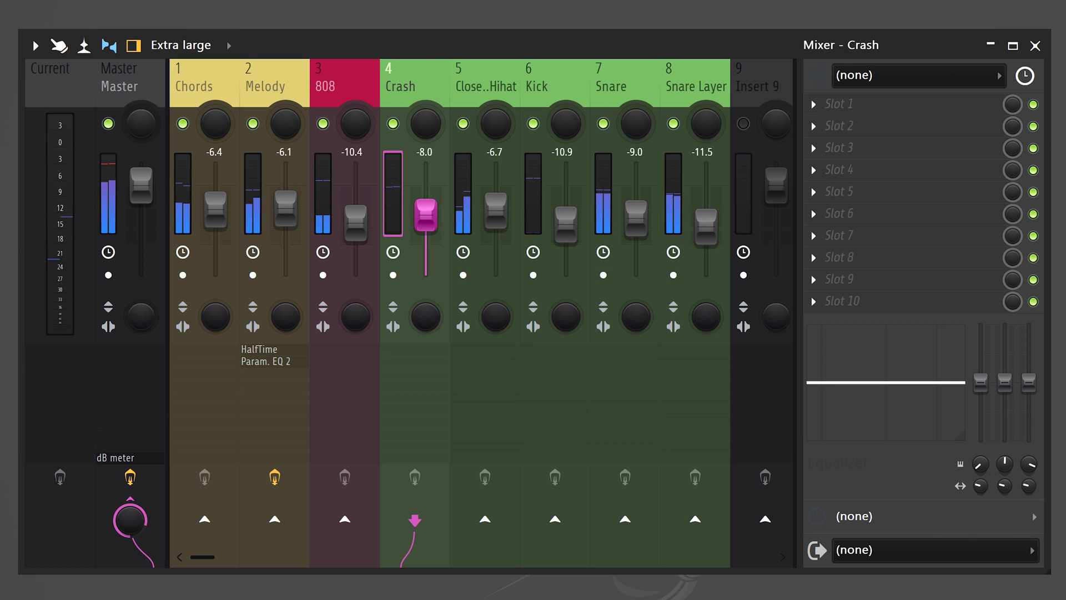
right_click(425, 213)
key(Escape)
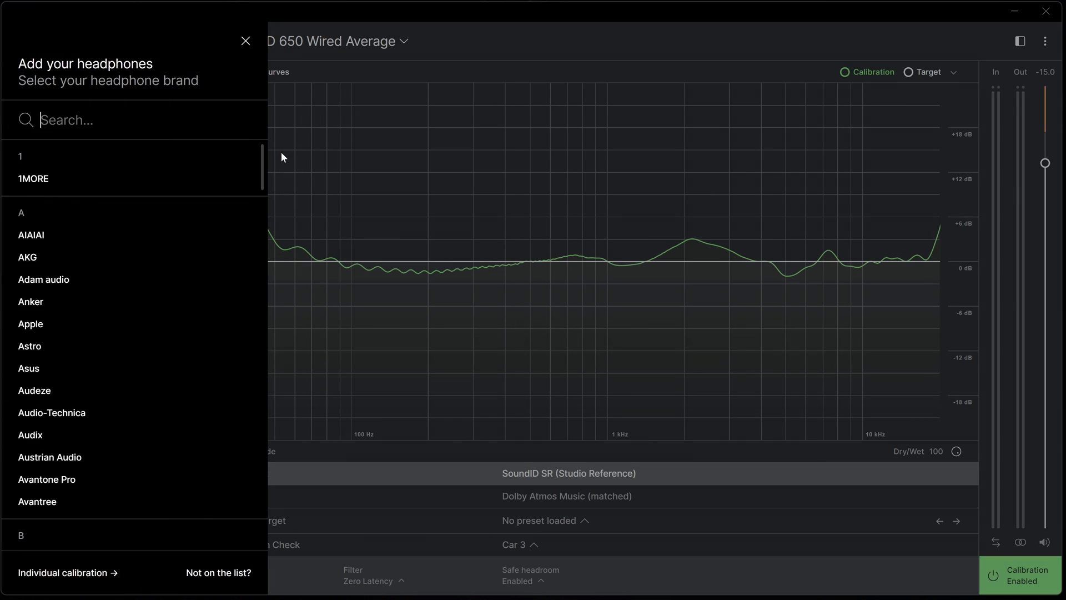
- Add Sennheiser HD 650 headphones as the SoundID Reference profile
text(Senn)
click(124, 245)
text(HD650)
click(80, 256)
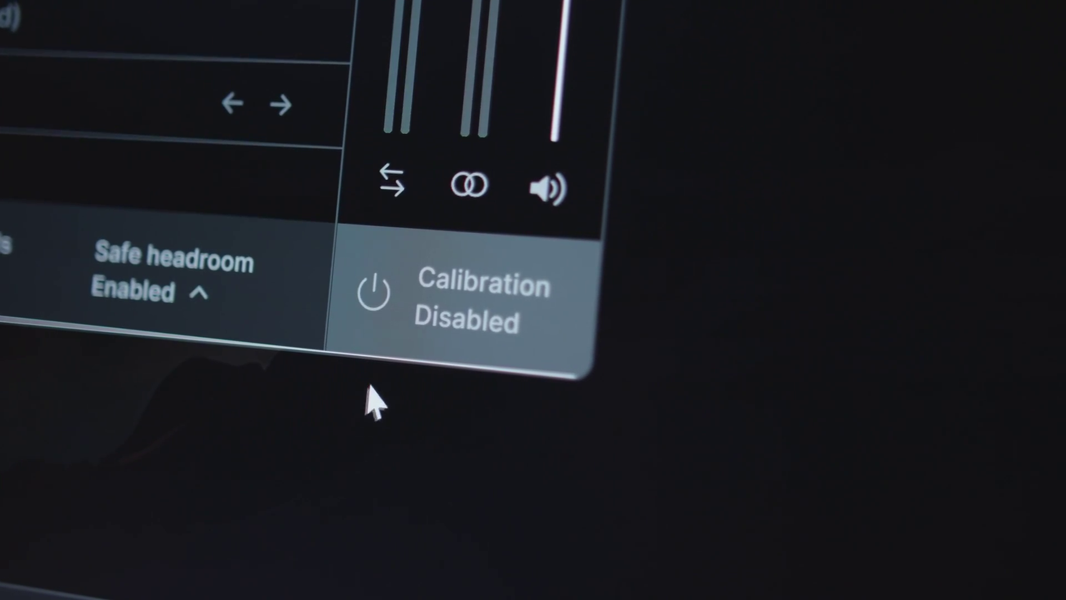
- Enable calibration, narrow the custom EQ band to about 175 Hz, and switch to Translation Check car profiles
click(415, 333)
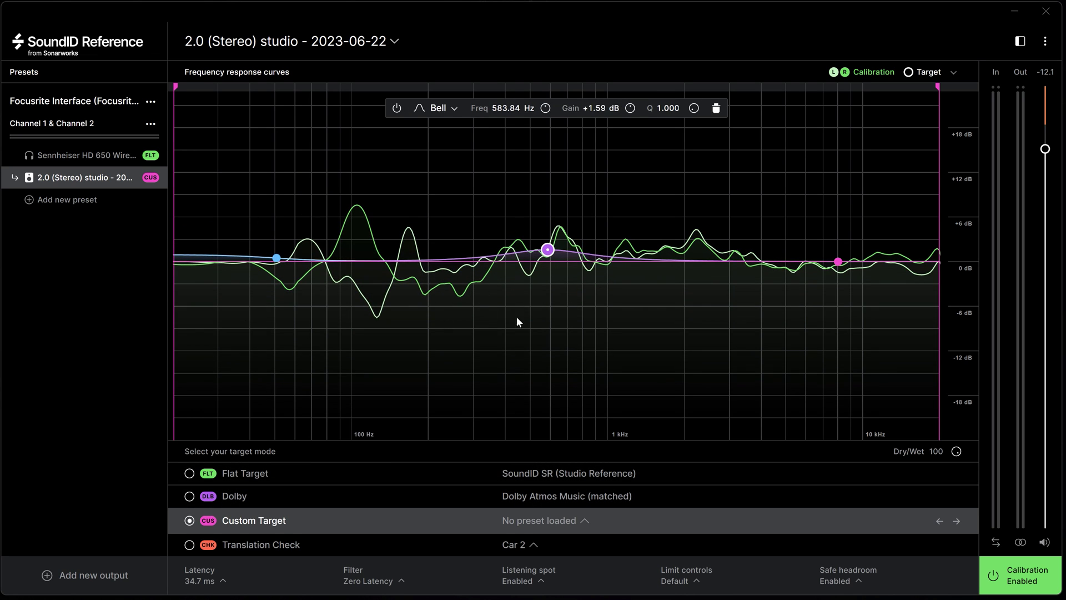
drag(937, 201, 409, 204)
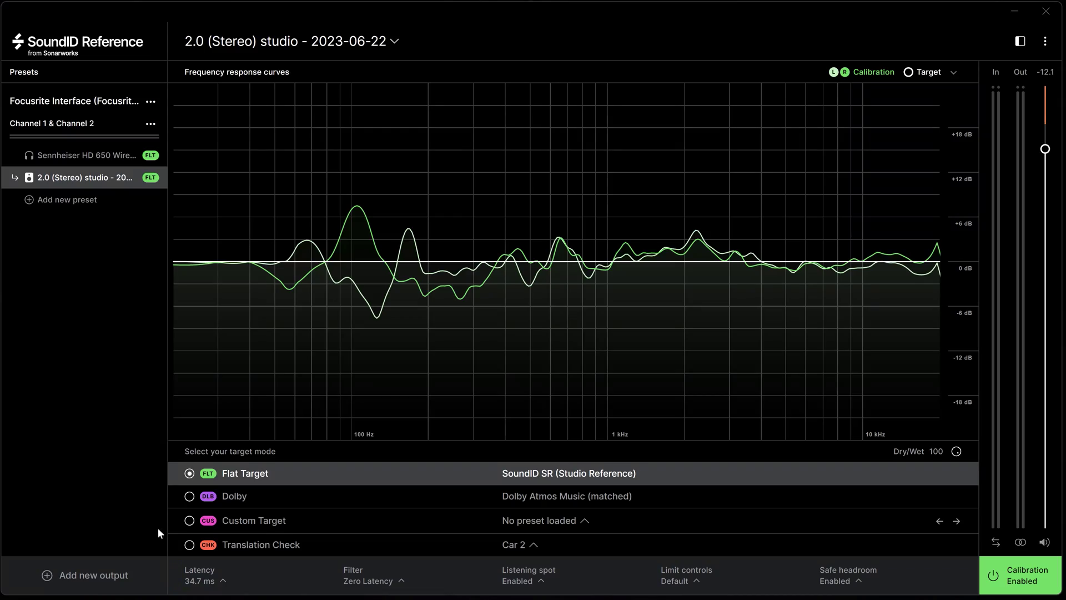
click(188, 545)
click(513, 546)
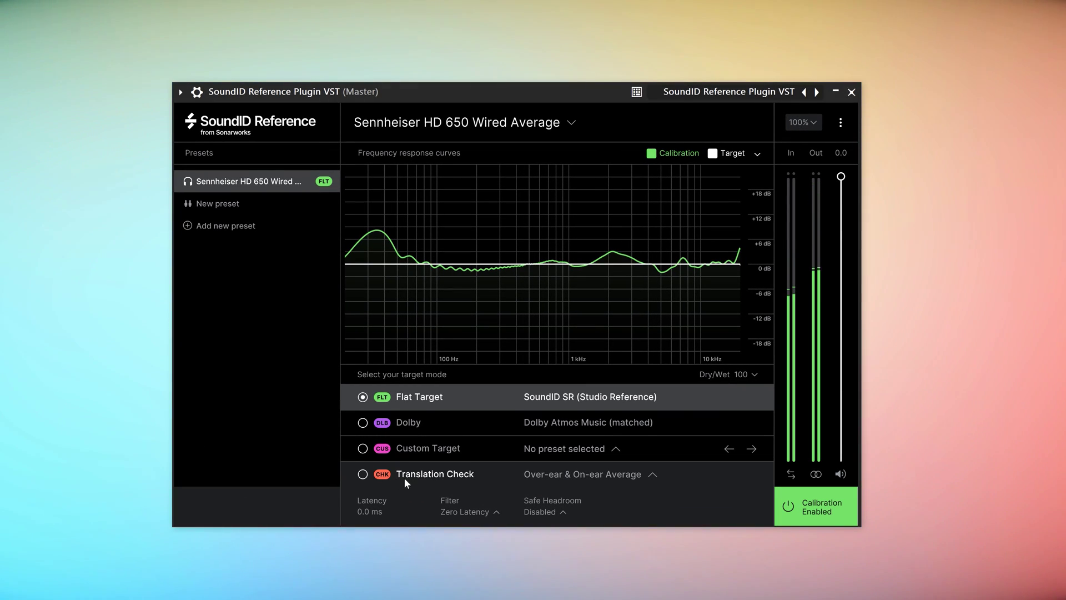
- Audition the mix on Car 1, Car 2, Car 3 and Momentum, ending on MB Professional 15"
click(422, 478)
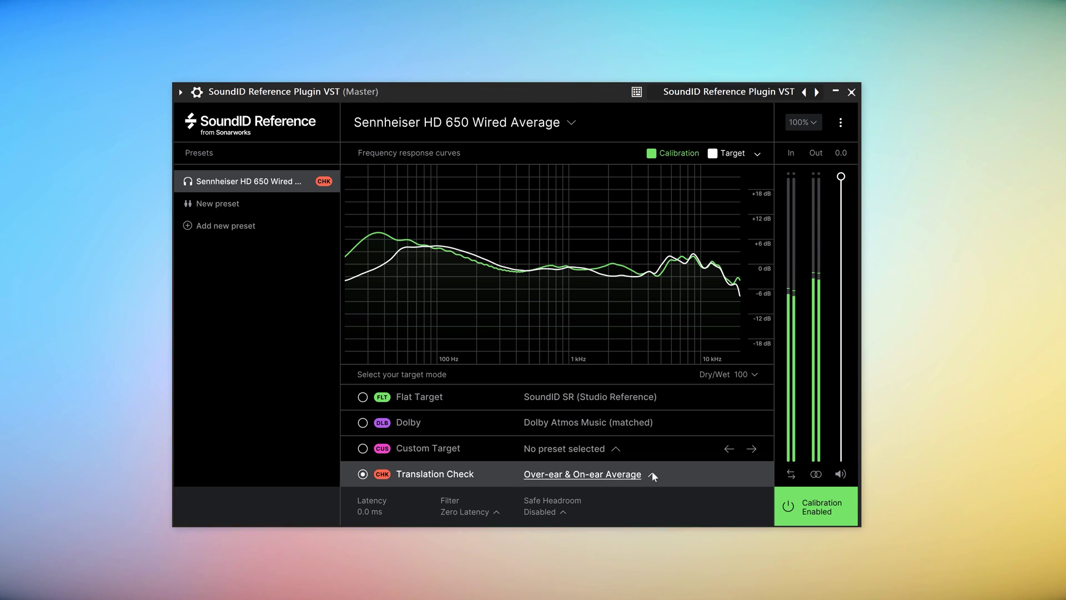
click(652, 474)
click(466, 340)
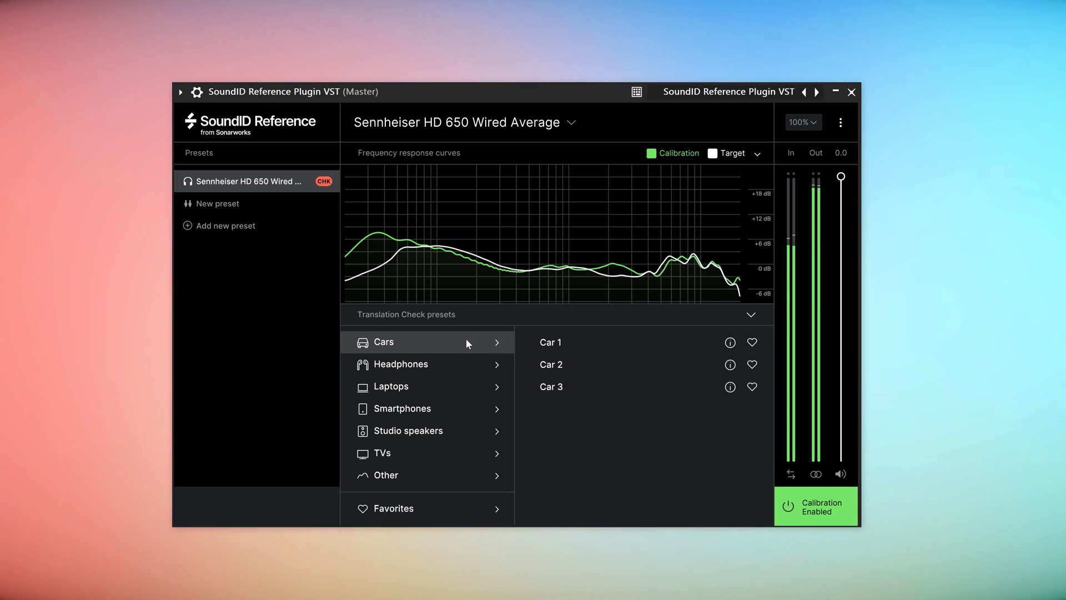
click(573, 347)
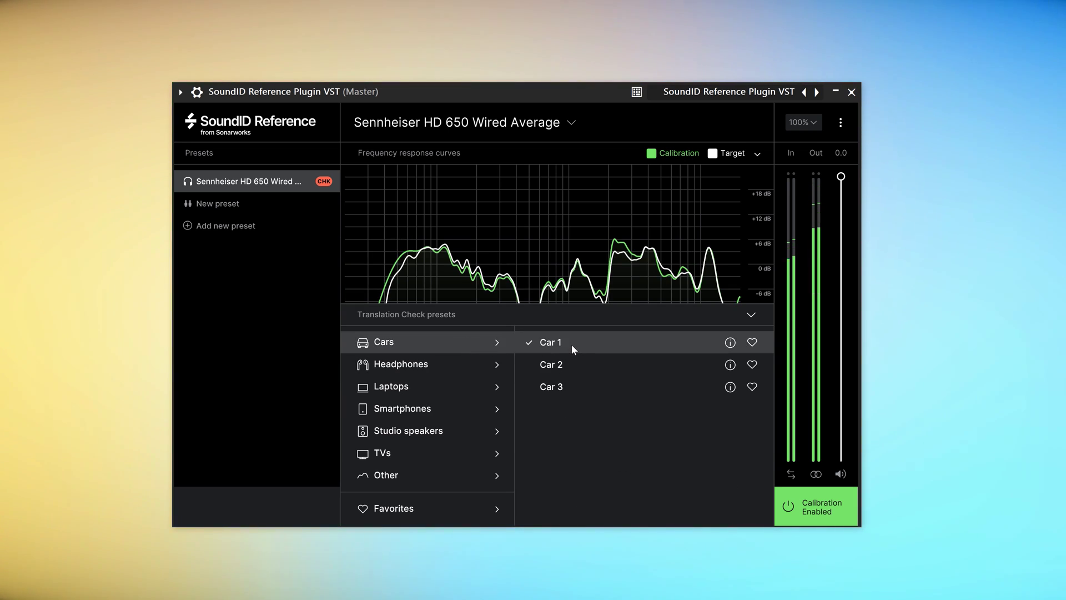
click(577, 363)
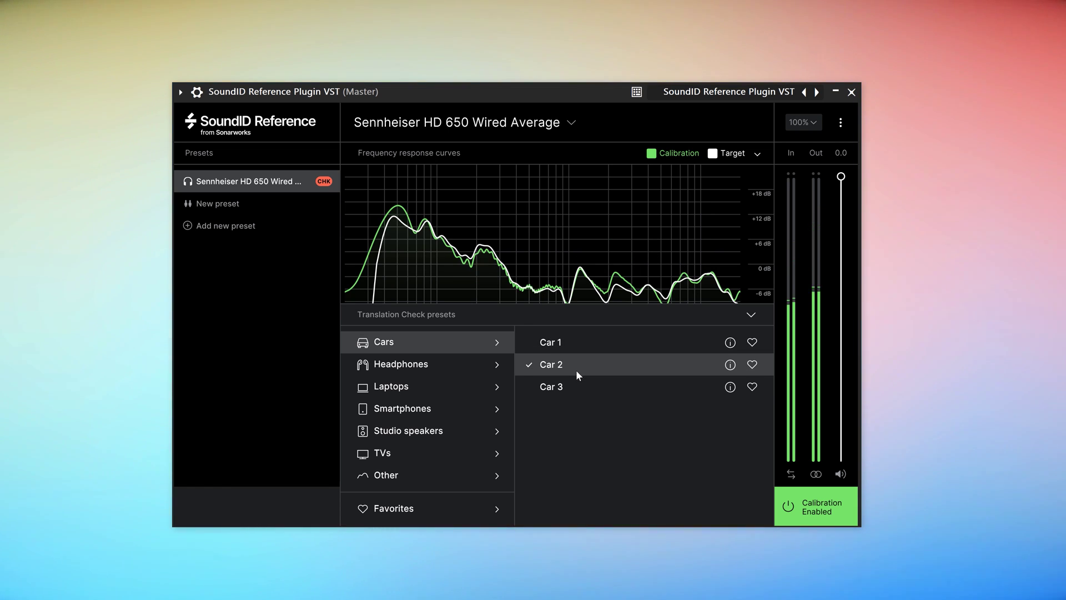
click(574, 387)
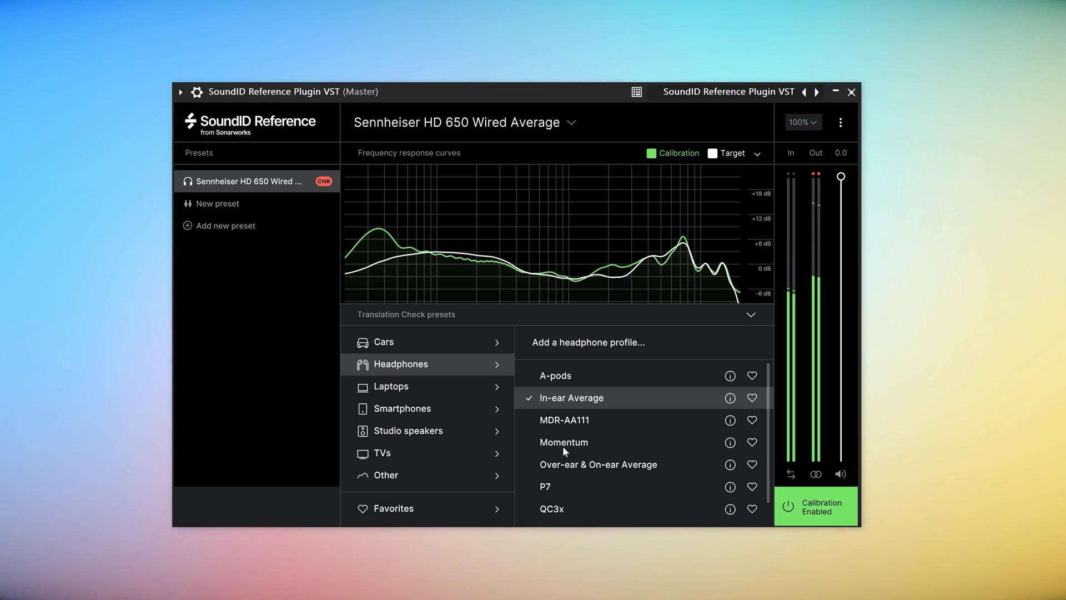
click(562, 443)
mouse_move(489, 392)
click(553, 385)
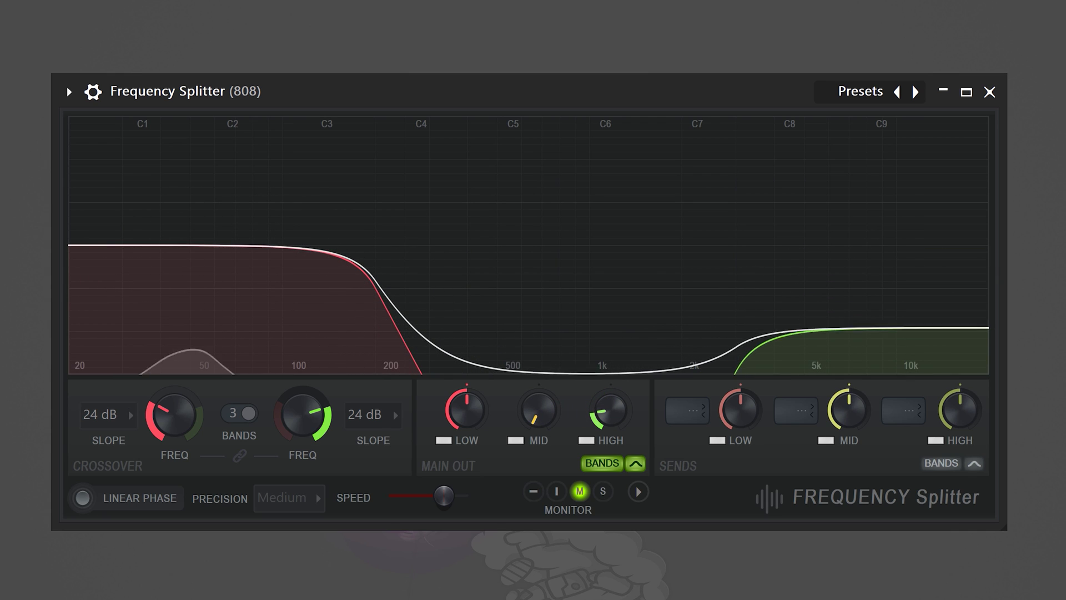
- Turn the 808 Frequency Splitter's HIGH band output fully down
drag(609, 409, 609, 433)
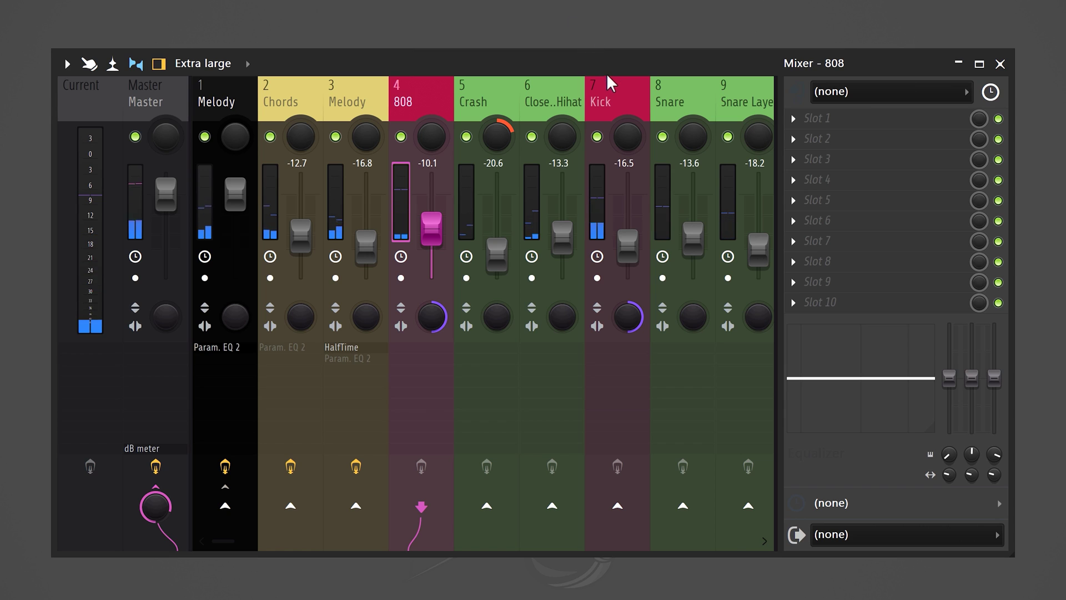
- Route the Kick insert as a sidechain source into the 808 mixer track
click(610, 89)
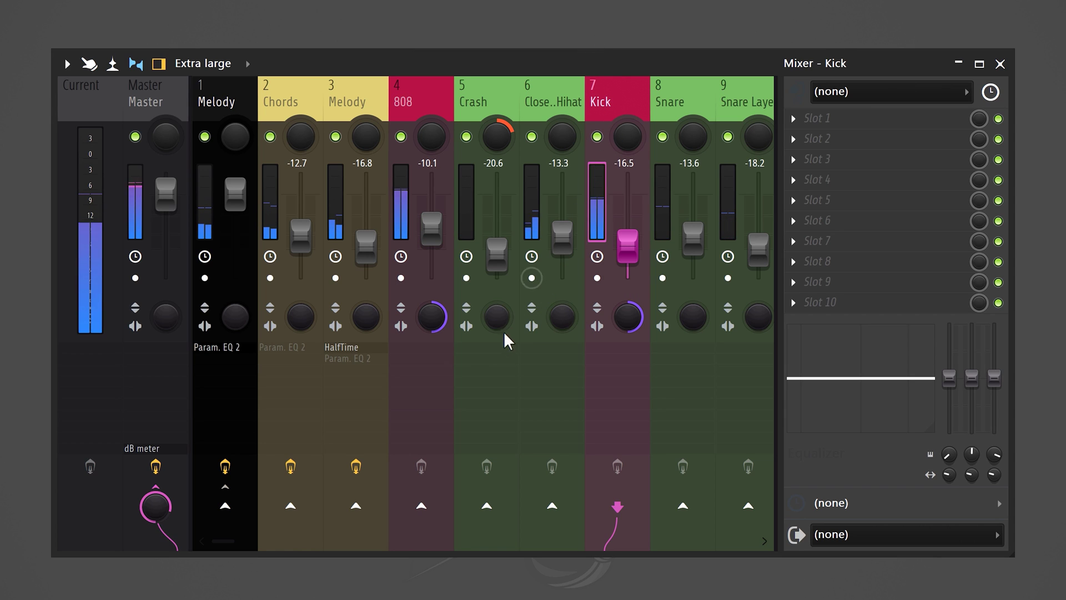
right_click(421, 507)
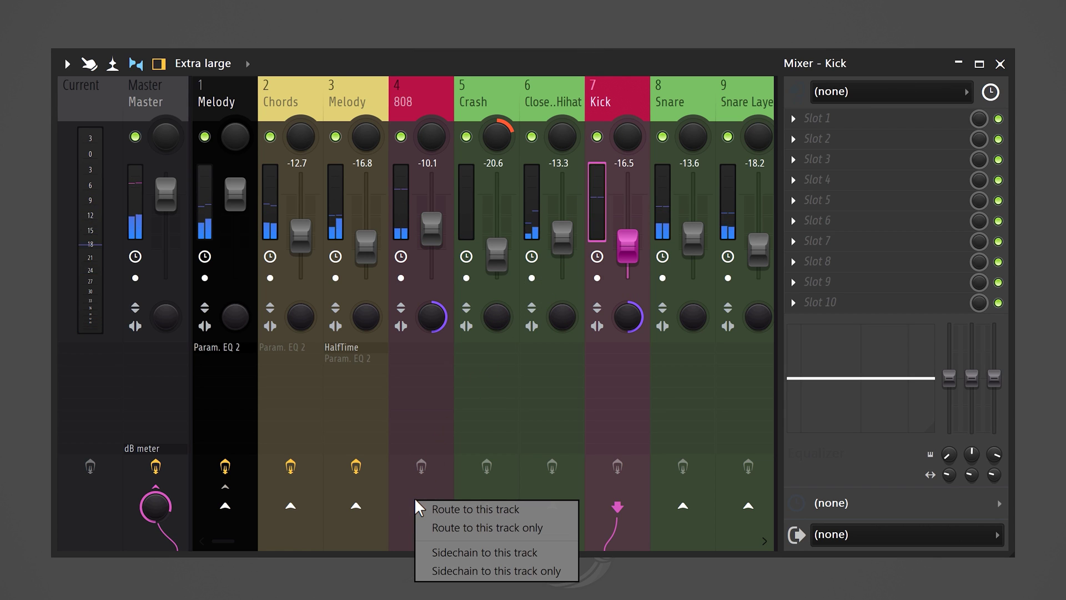
click(470, 552)
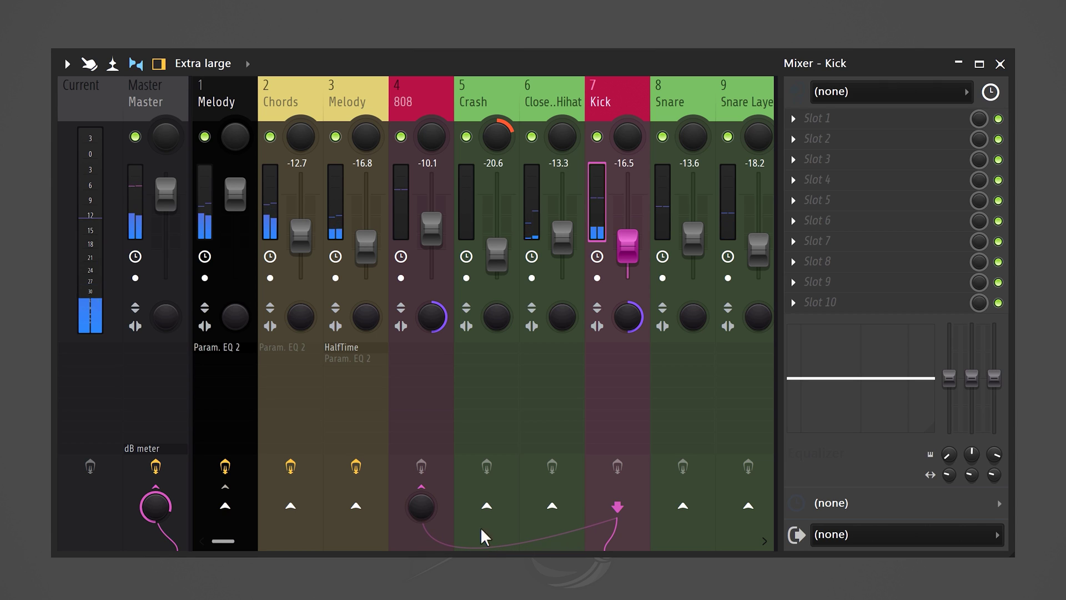
click(406, 186)
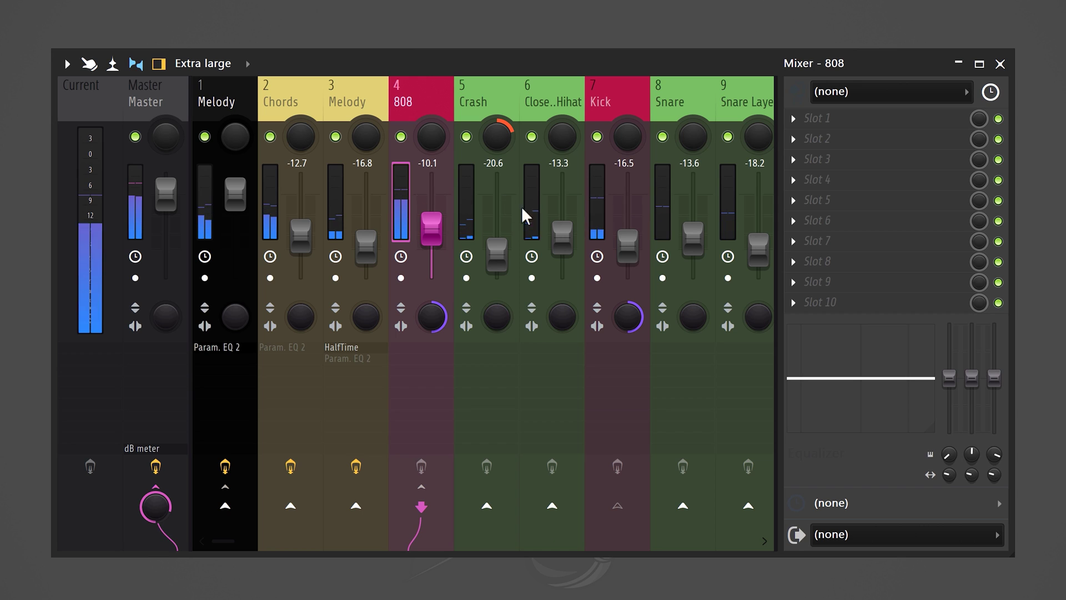
- Load Fruity Limiter into the 808's first slot and switch it to COMP mode
click(799, 122)
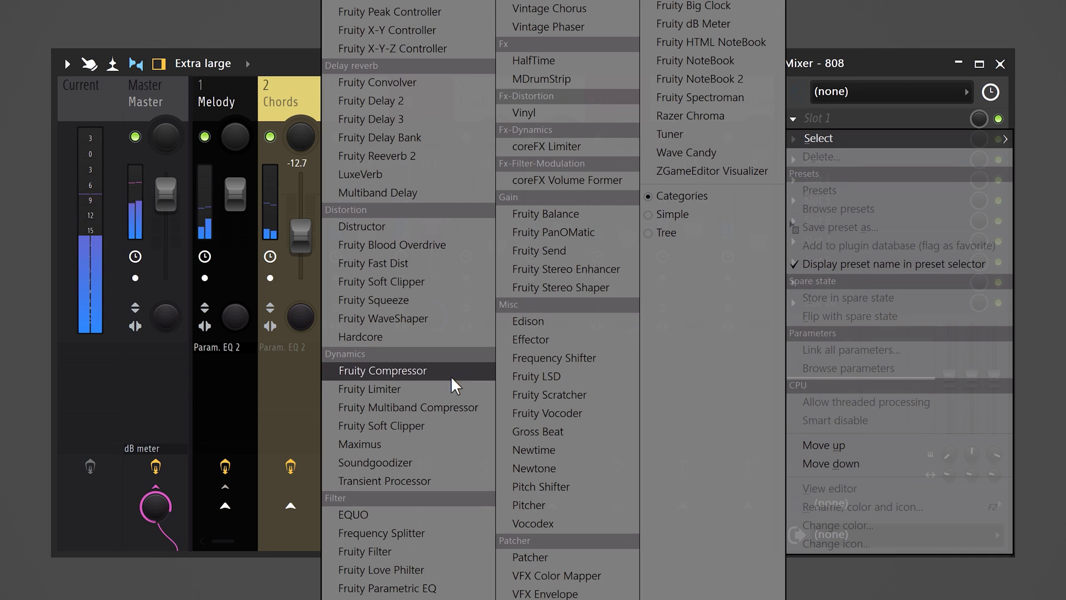
click(447, 394)
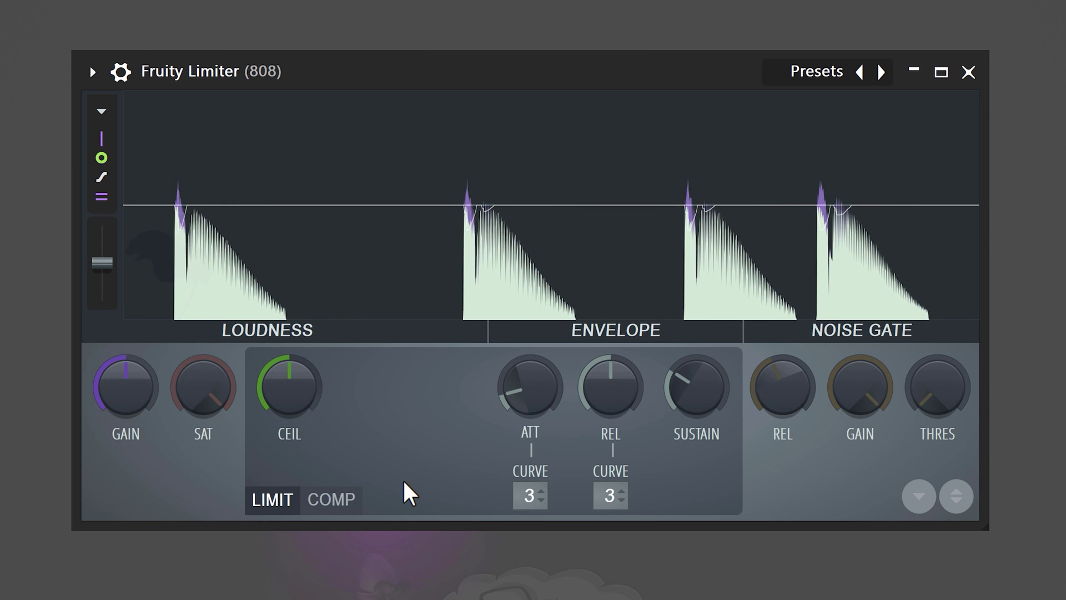
click(350, 503)
- Key the compressor's sidechain from the Kick, lowering threshold and raising ratio
click(615, 497)
click(650, 546)
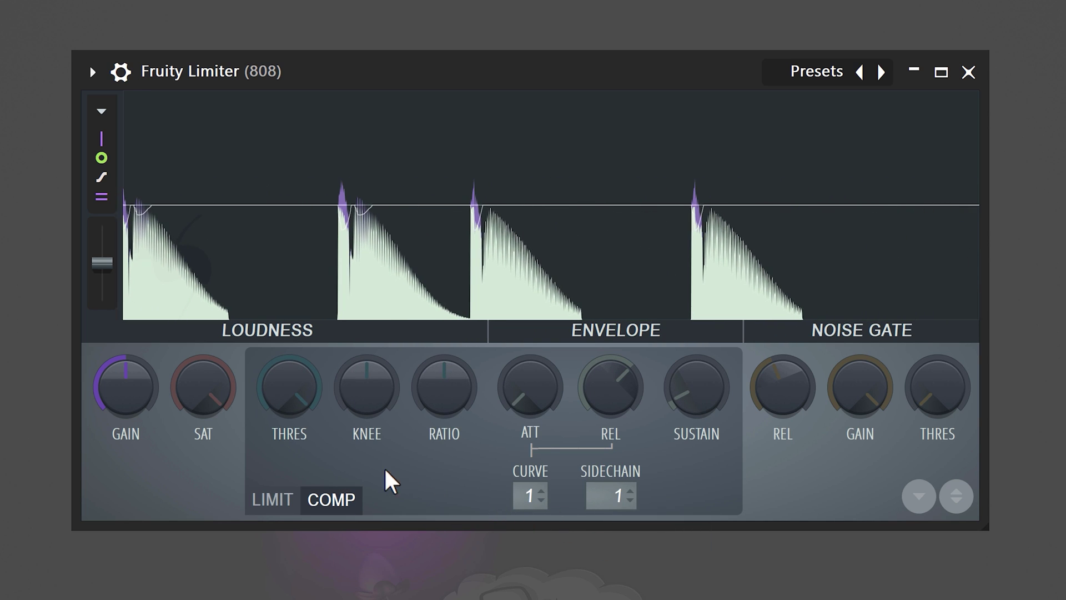
drag(289, 387, 266, 397)
drag(444, 387, 445, 382)
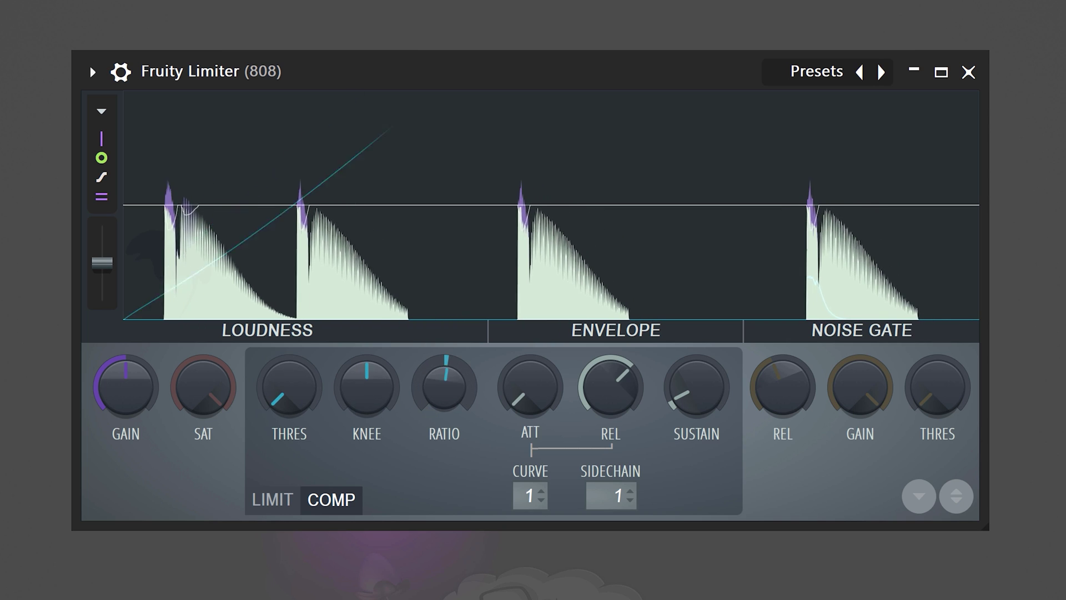